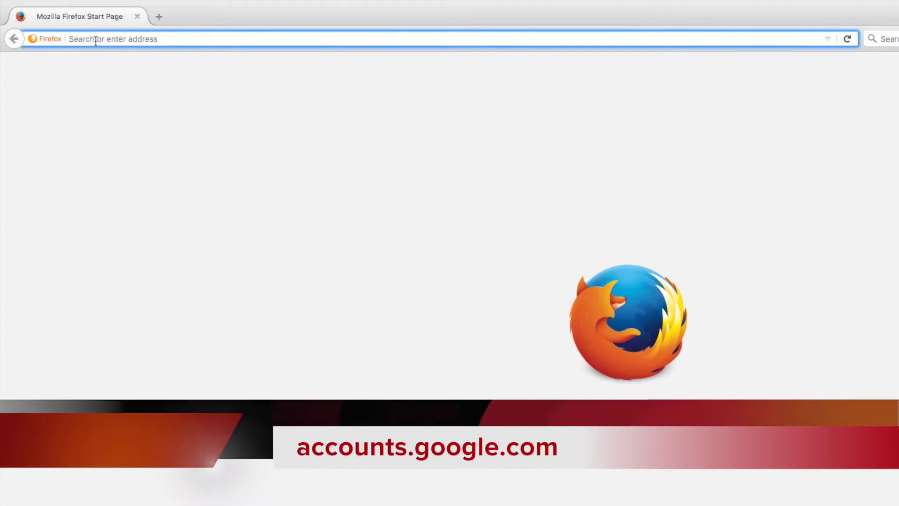
text(a)
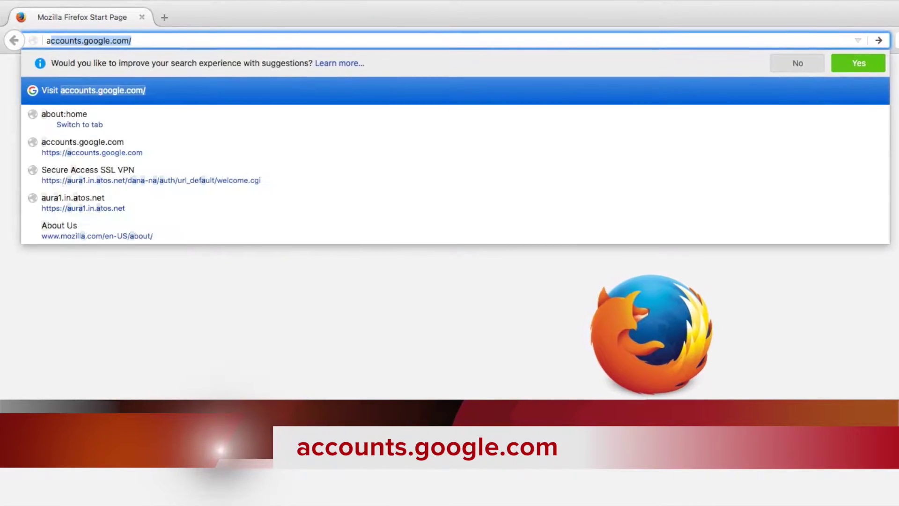
text(ccoun)
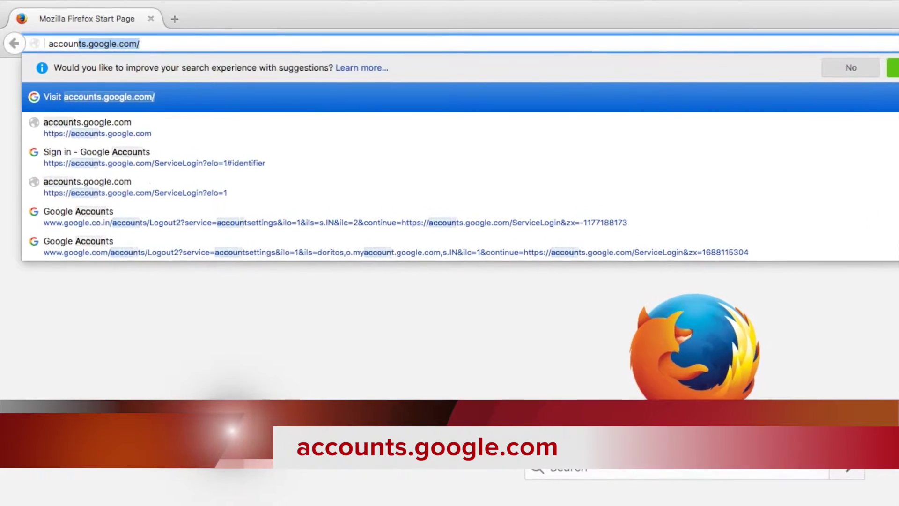
text(ts.)
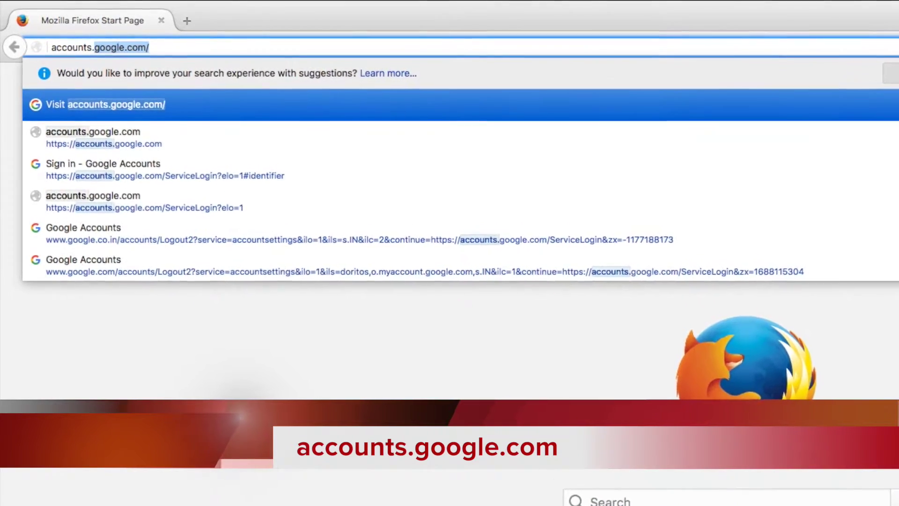
text(go)
text(og)
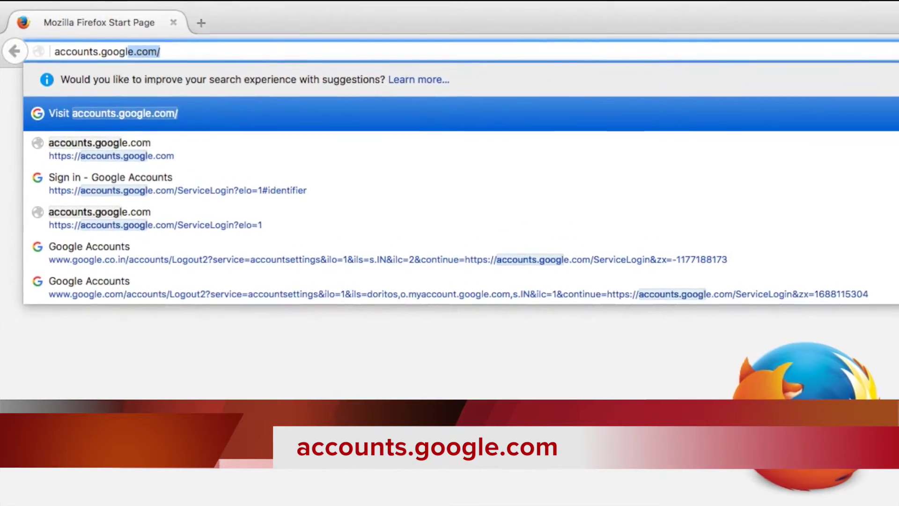
text(le)
text(.co)
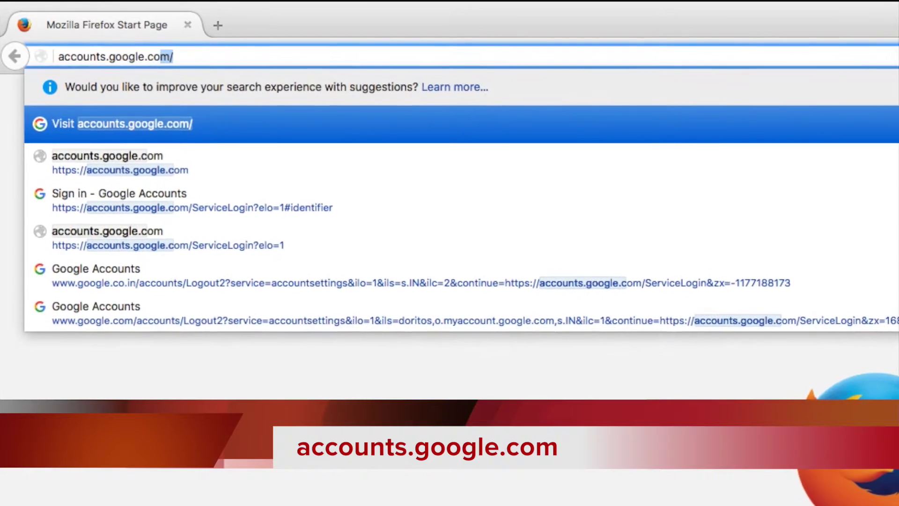
text(m)
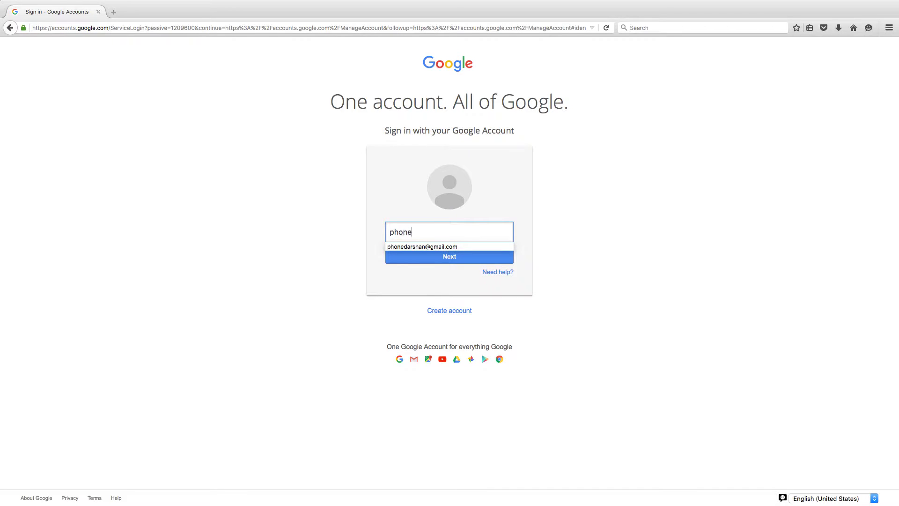
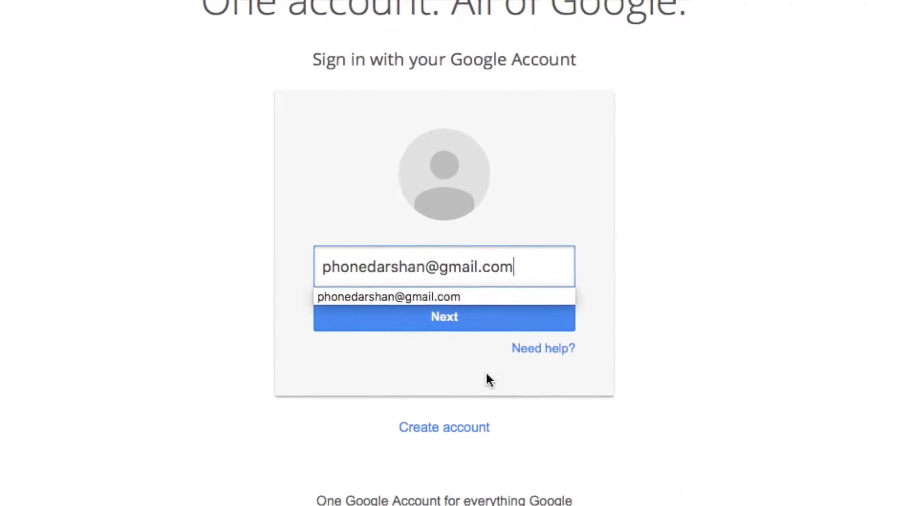
Step: Enter the Gmail address and password to sign in to the Google Account
click(472, 331)
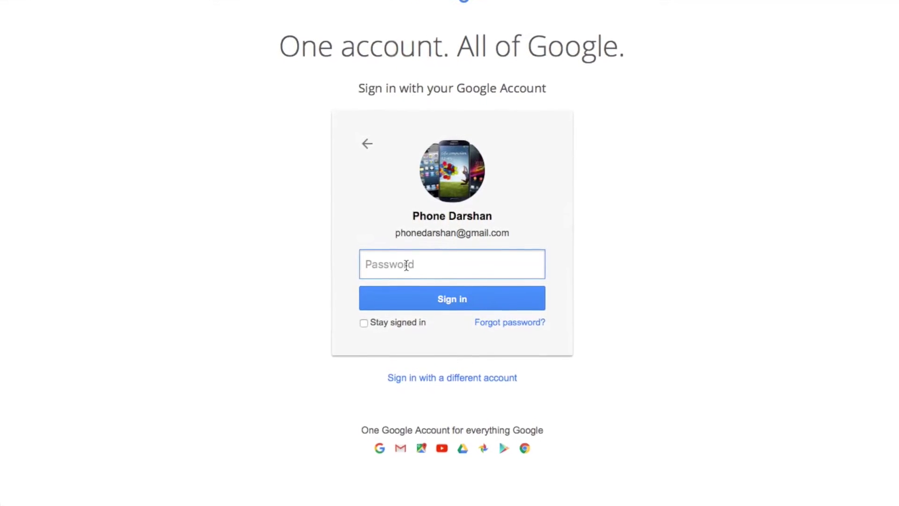
text(•••••••••)
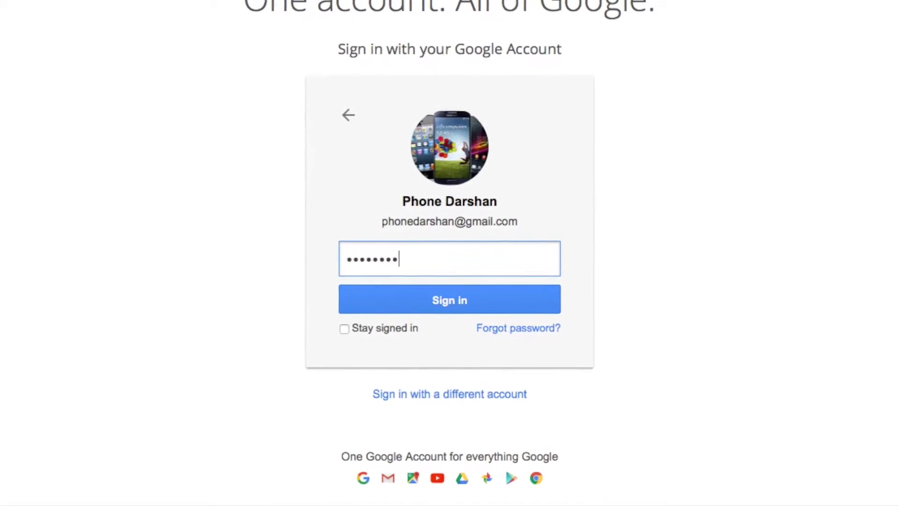
click(391, 305)
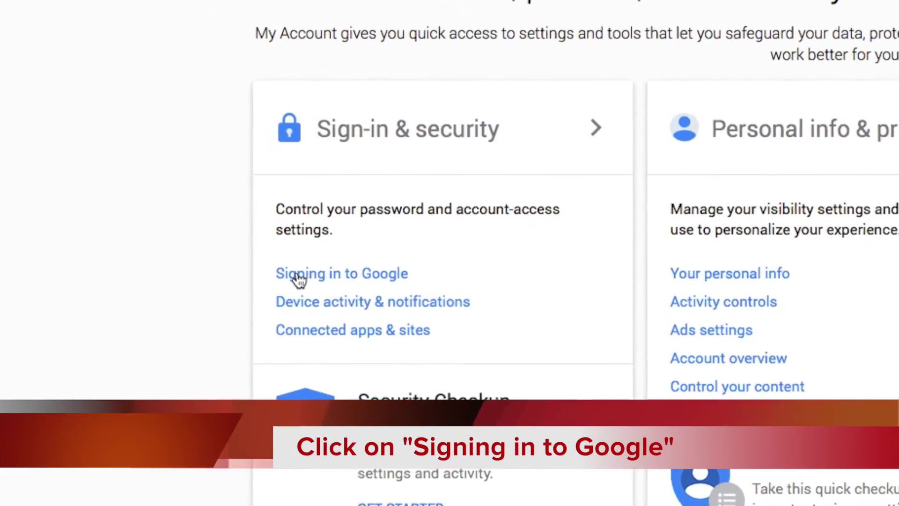
Step: Go to Signing in to Google and choose Password to reach the change form
click(300, 279)
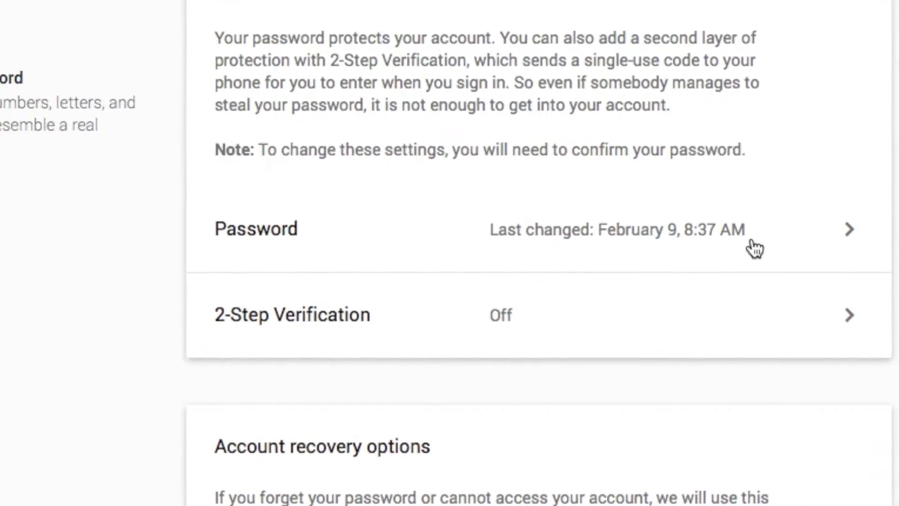
click(754, 247)
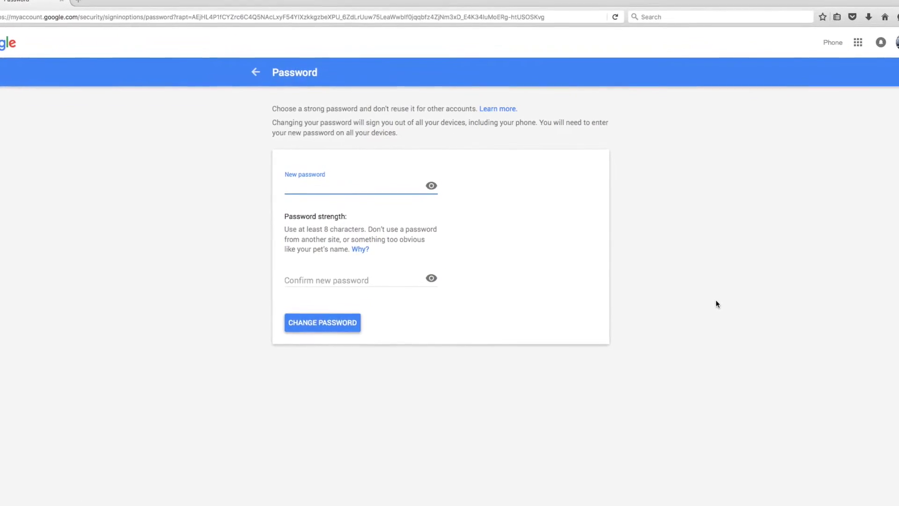
text(•••••••)
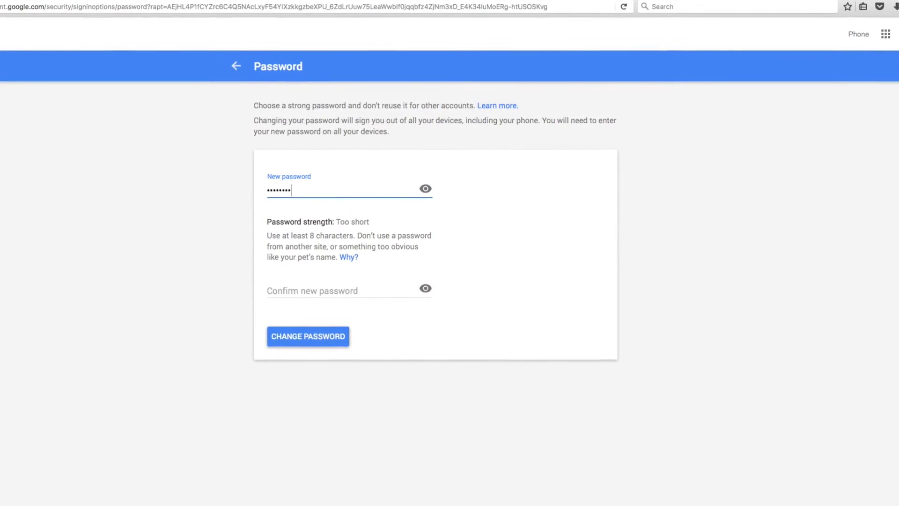
text(•••)
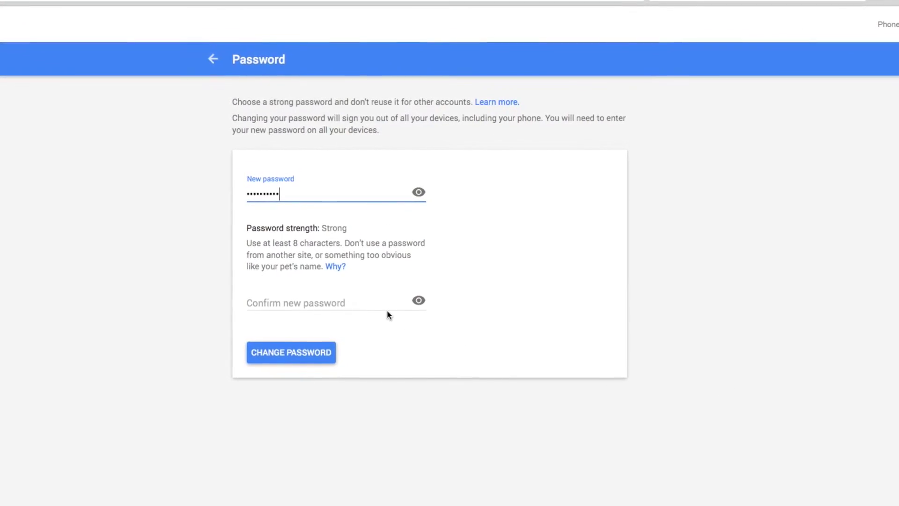
Step: Enter and confirm the new strong password, then save it
click(372, 301)
text(•)
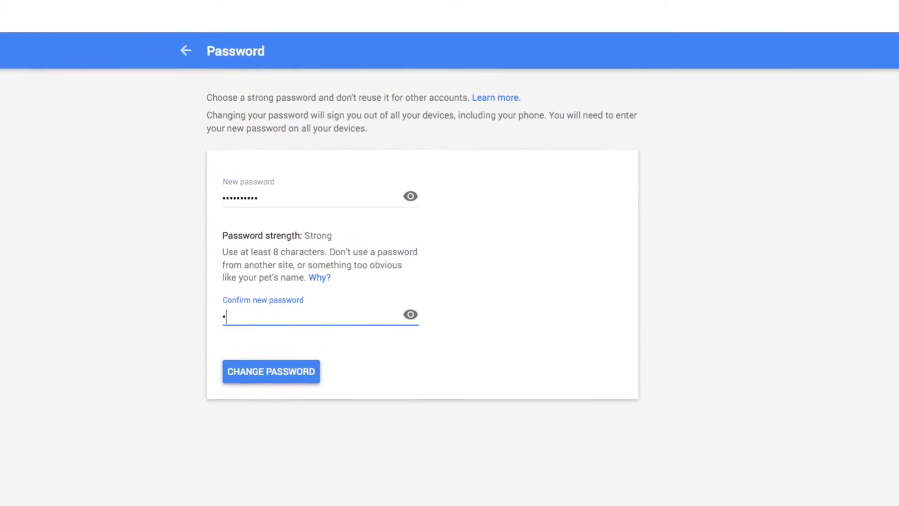
text(•••••)
text(••)
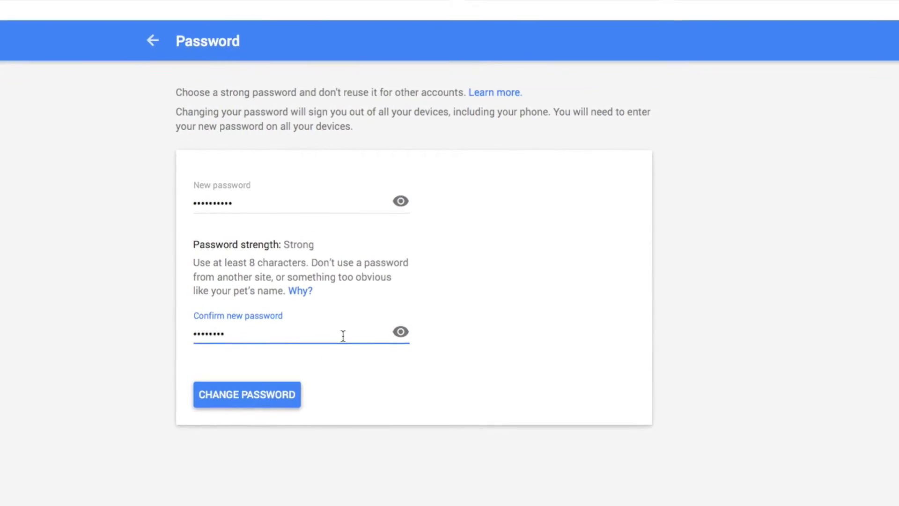
text(••)
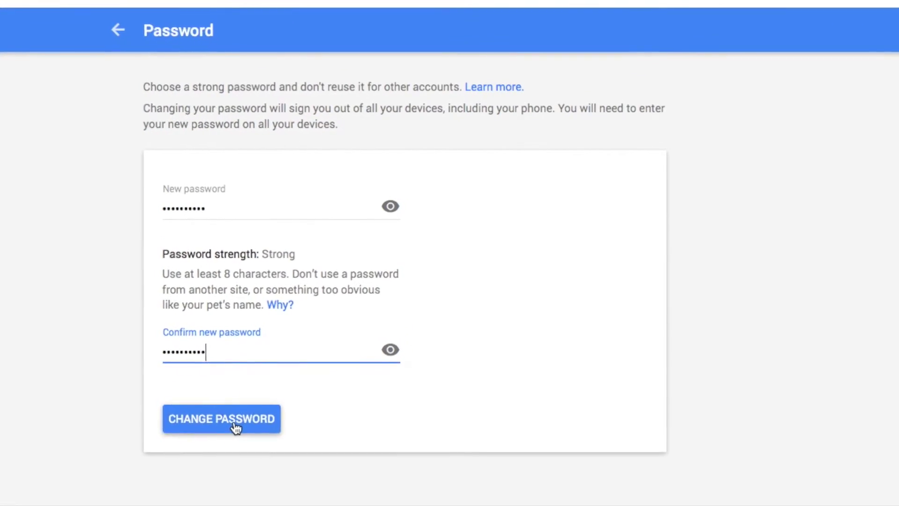
click(259, 407)
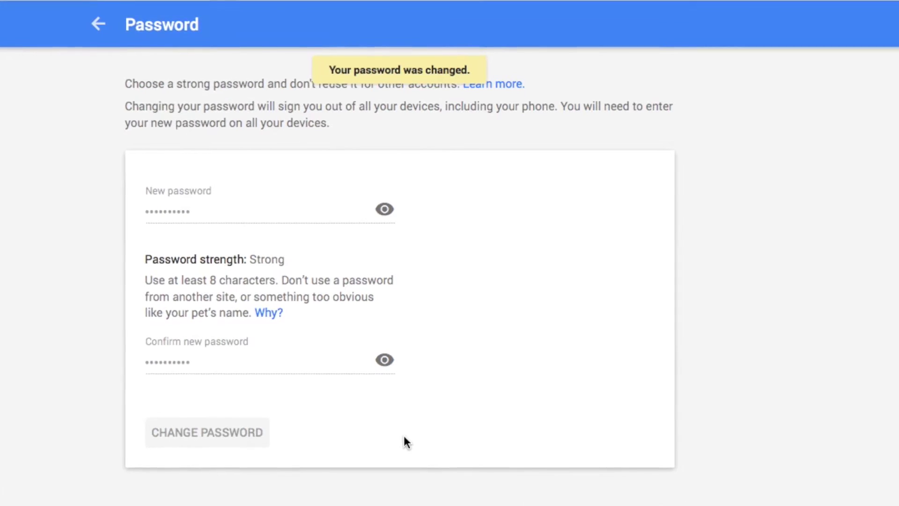